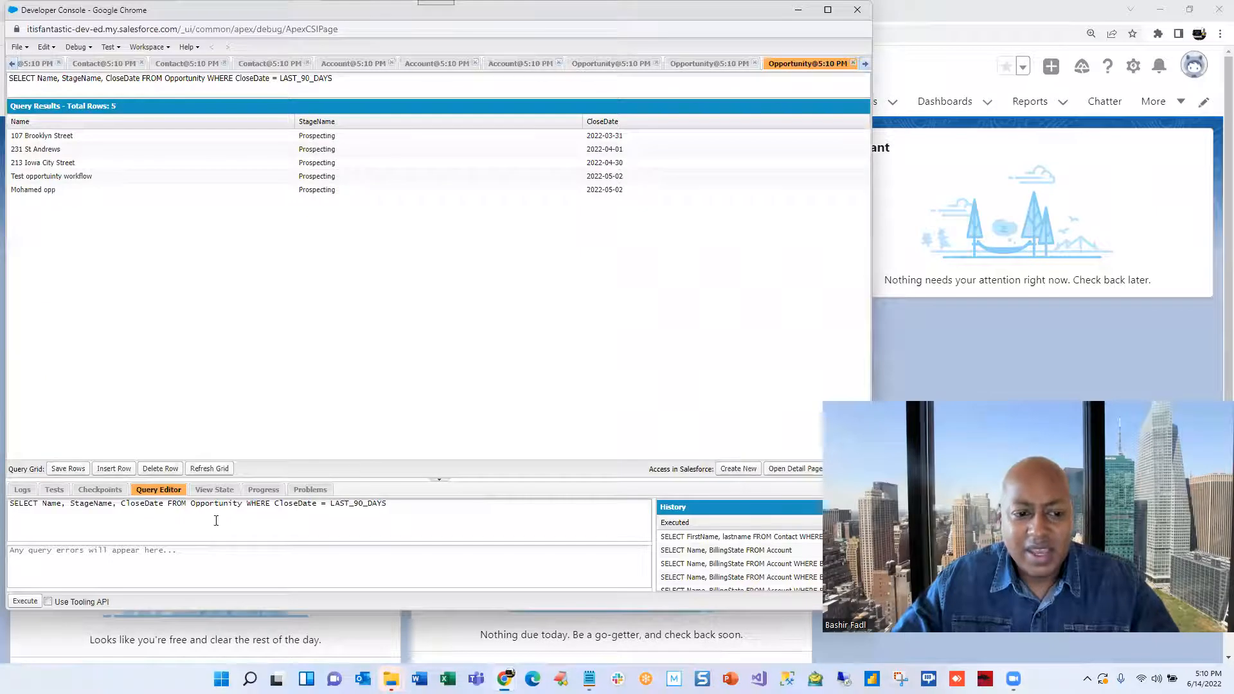
- Run the SOQL query "SELECT Name, Amount, StageName, CloseDate FROM opportunity" and close the Developer Console
drag(414, 503, 8, 505)
text(SELECT Name, Amount, StageName, CloseDate FROM opportunity)
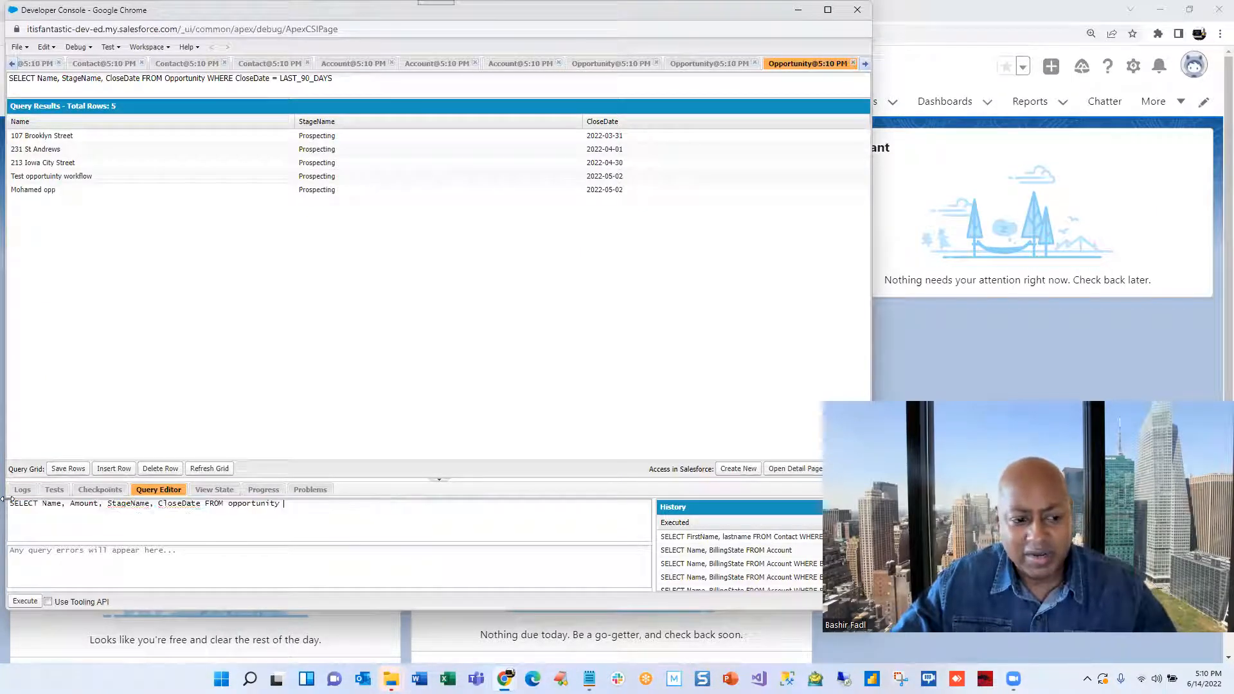
click(31, 602)
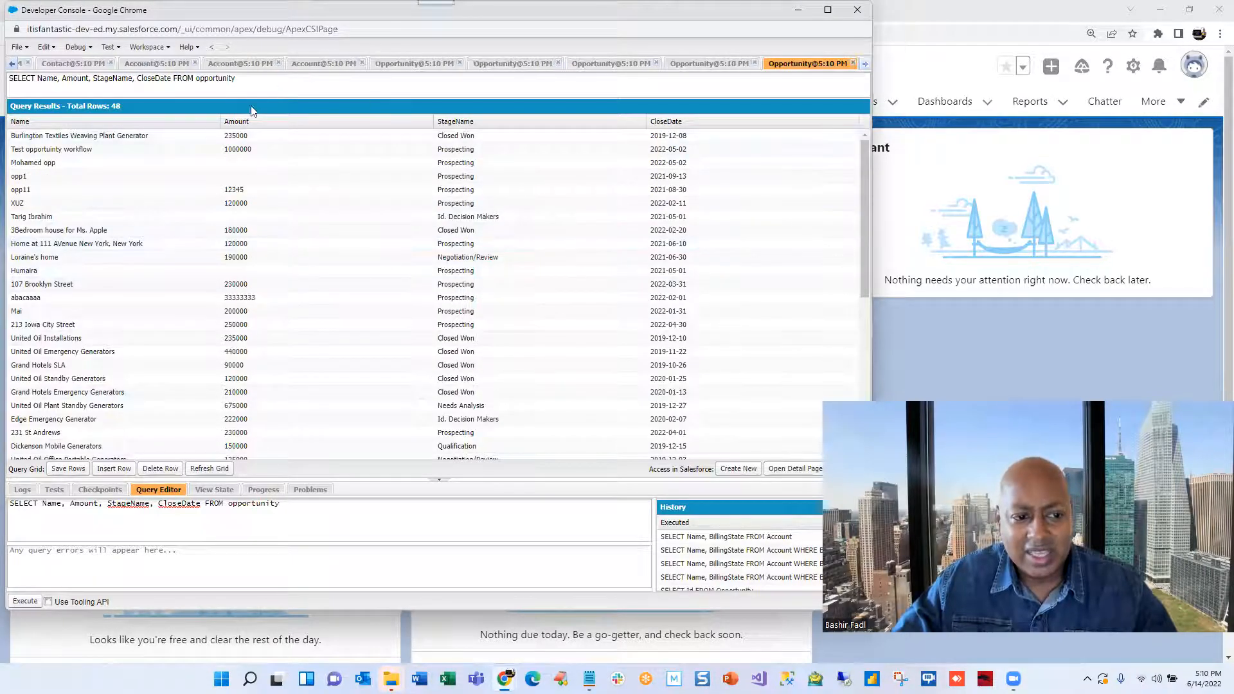
click(39, 504)
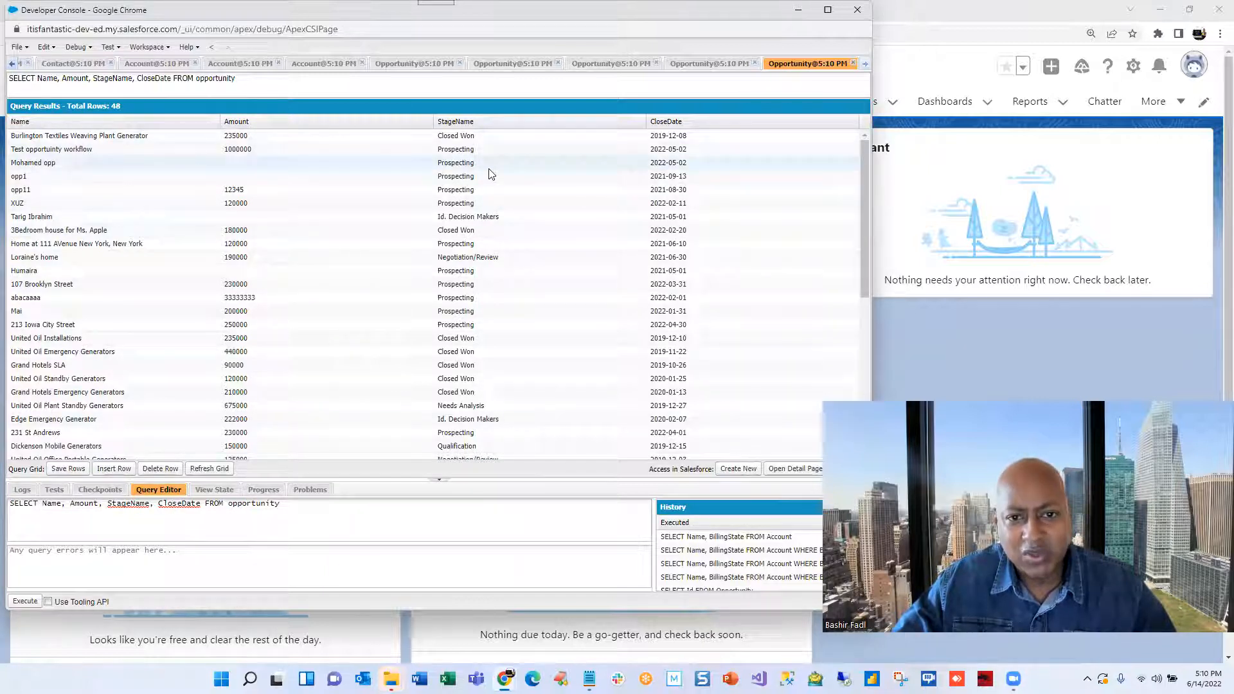
click(857, 10)
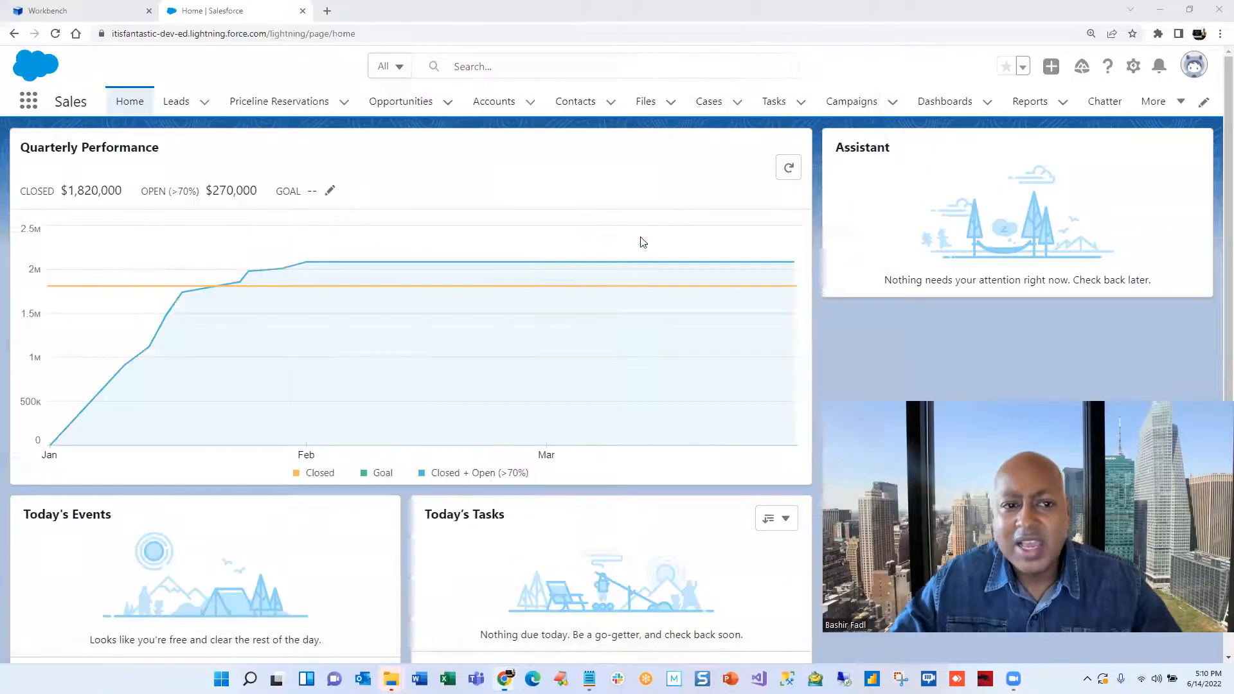
- Switch to Workbench and log in with Salesforce, using the Production environment and agreeing to the terms of service
click(77, 13)
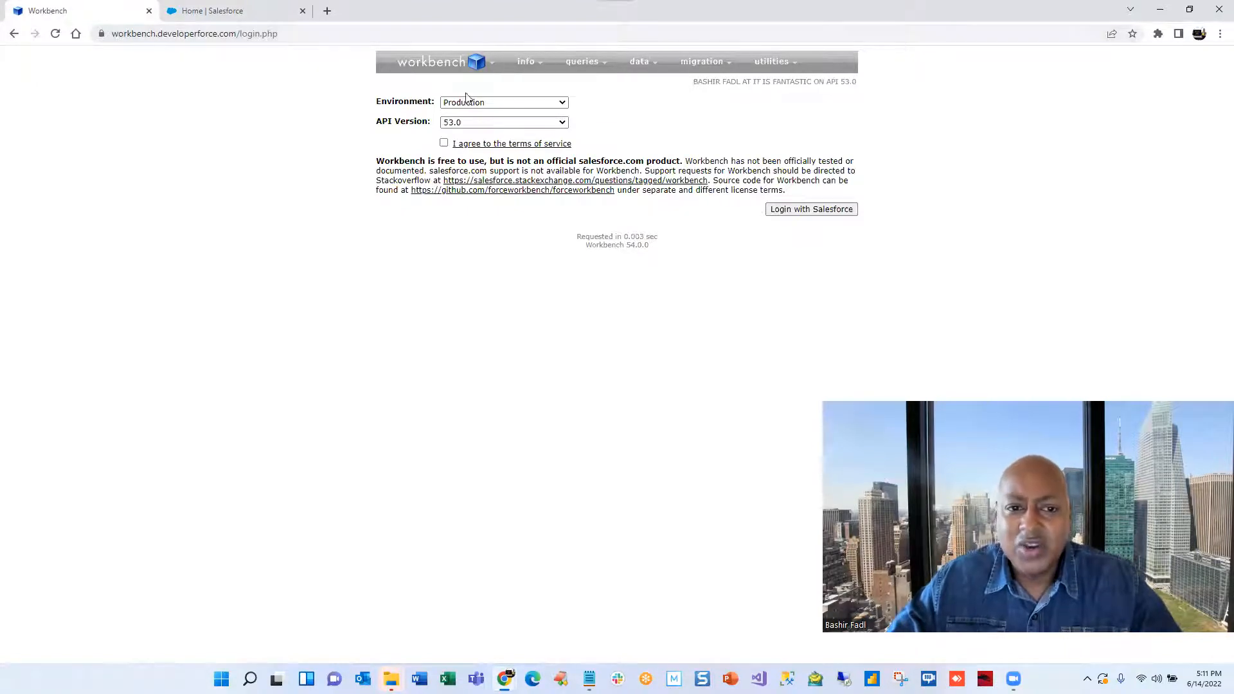
click(494, 102)
click(497, 106)
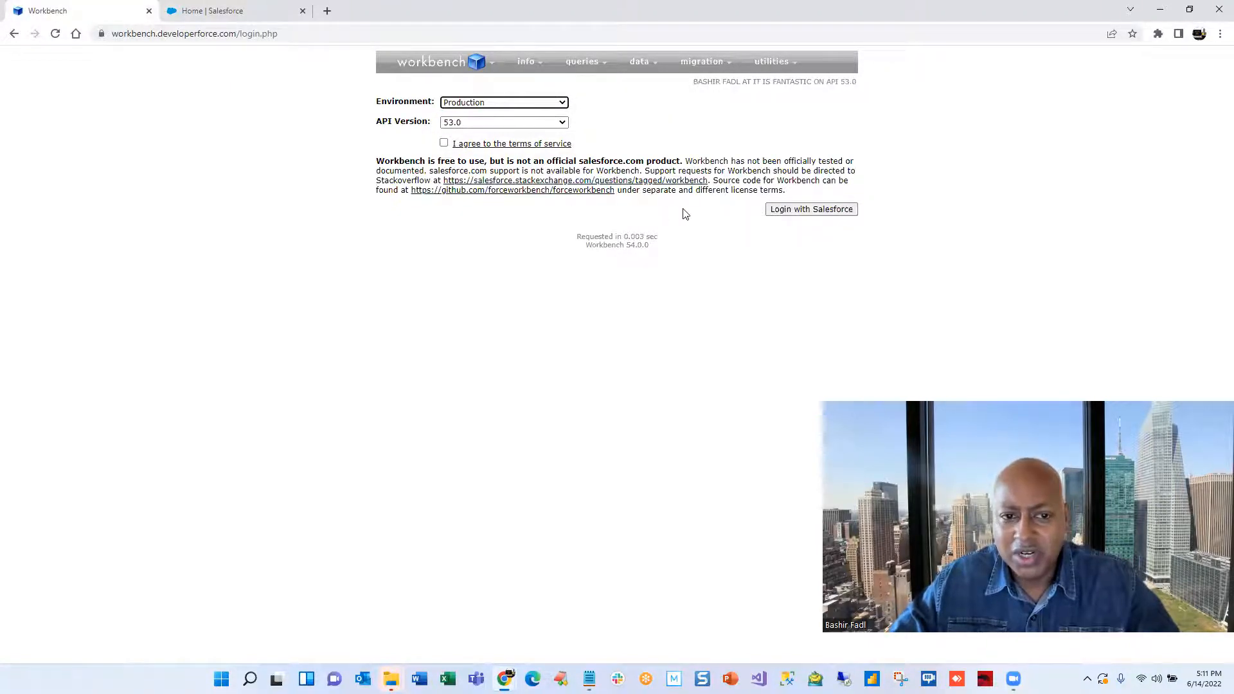
click(444, 144)
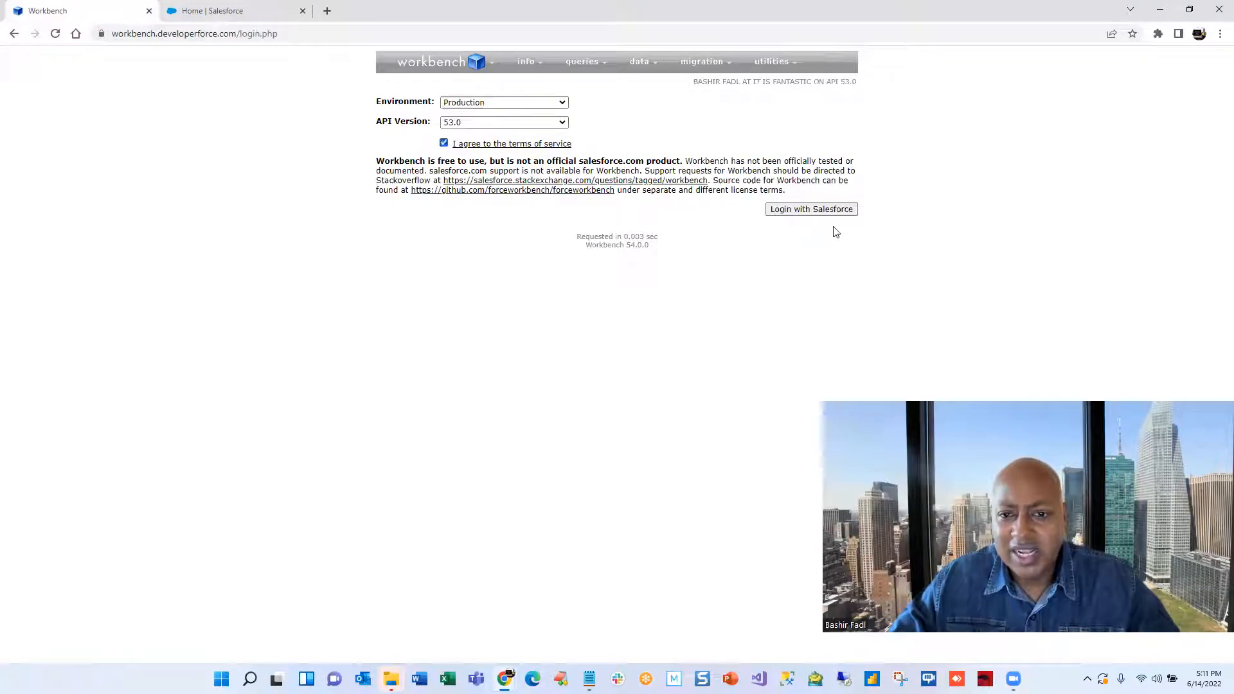
click(817, 216)
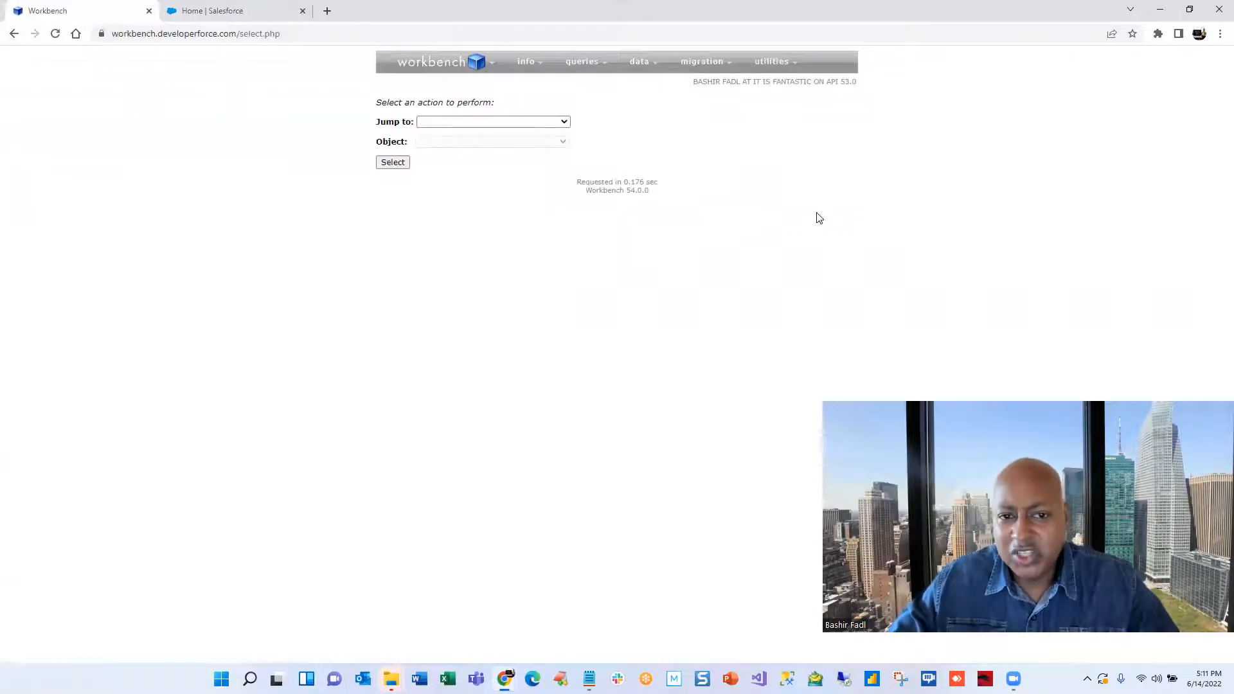
- Go to the SOQL Query page for the Account object
mouse_move(690, 73)
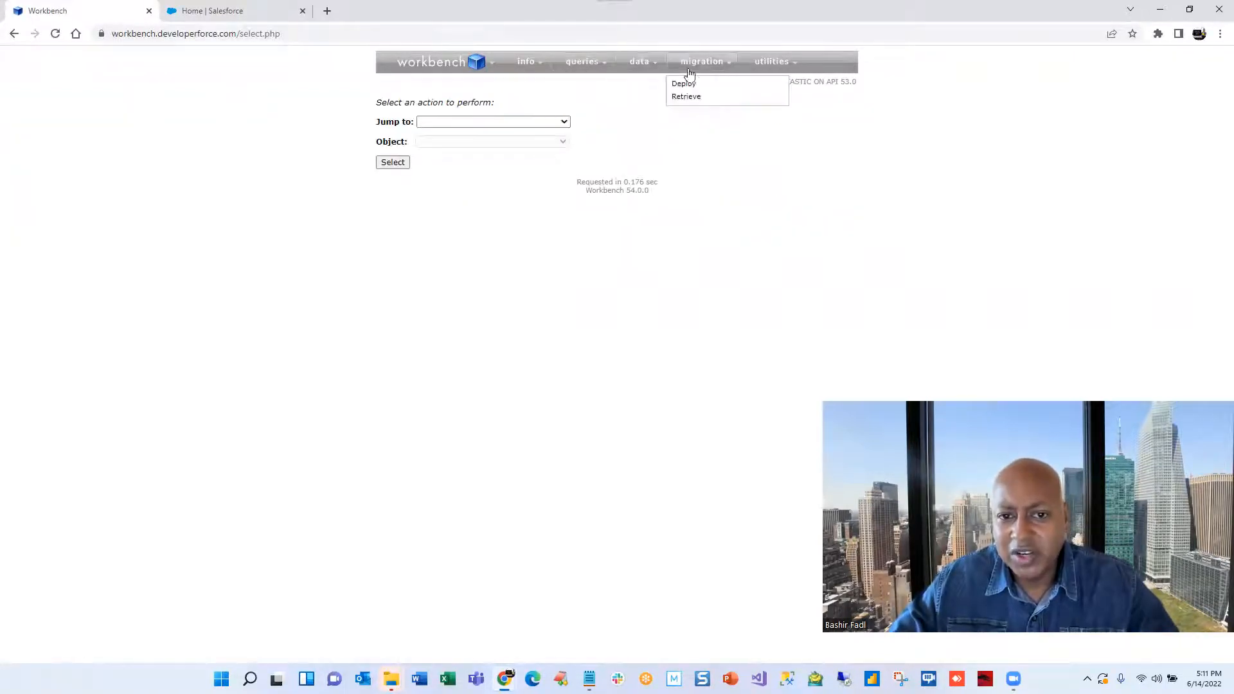
click(457, 124)
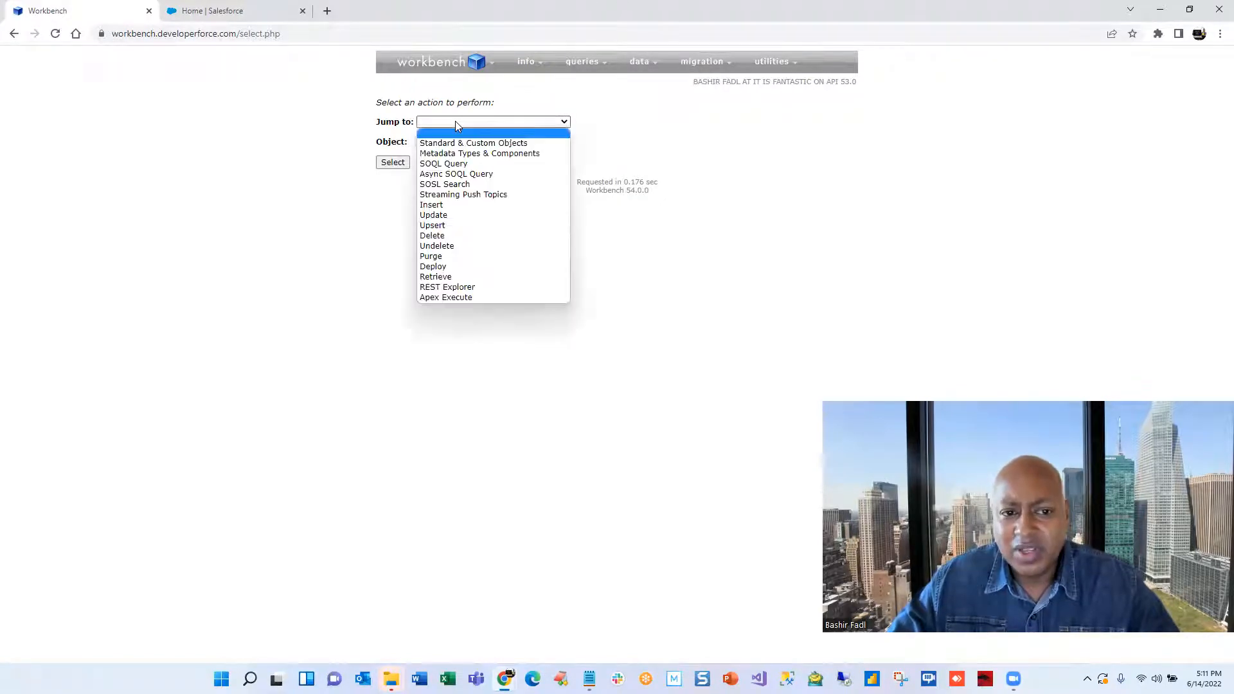
click(455, 165)
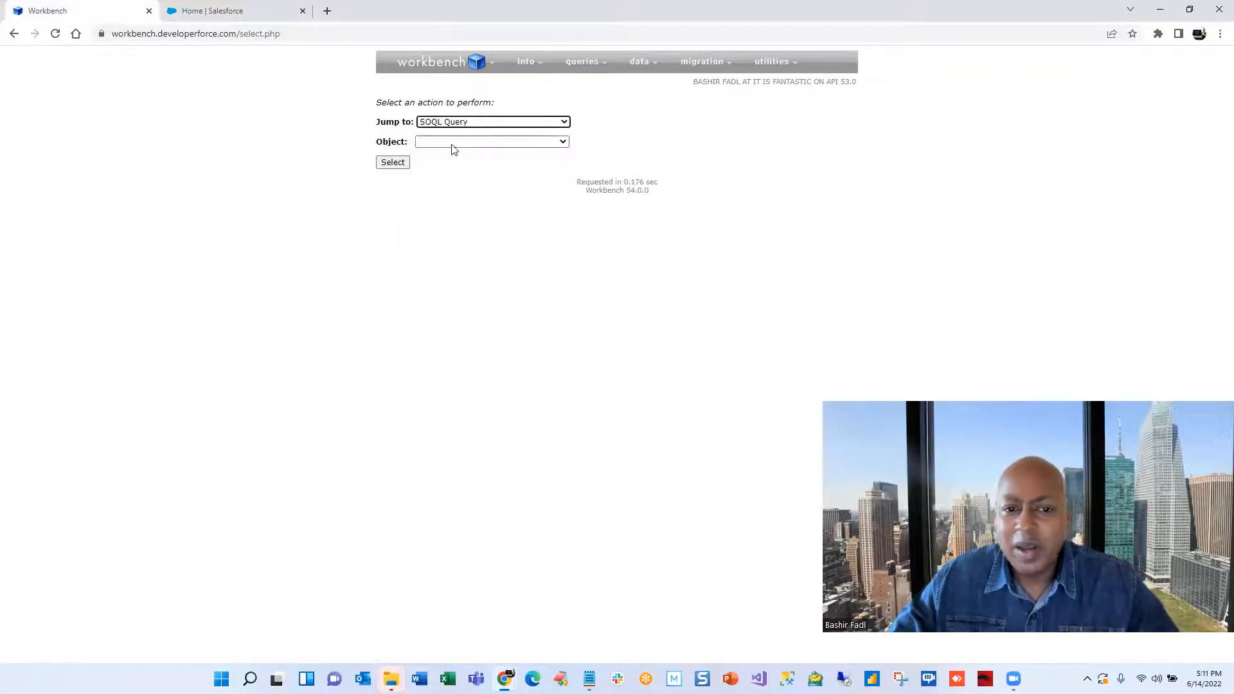
click(452, 146)
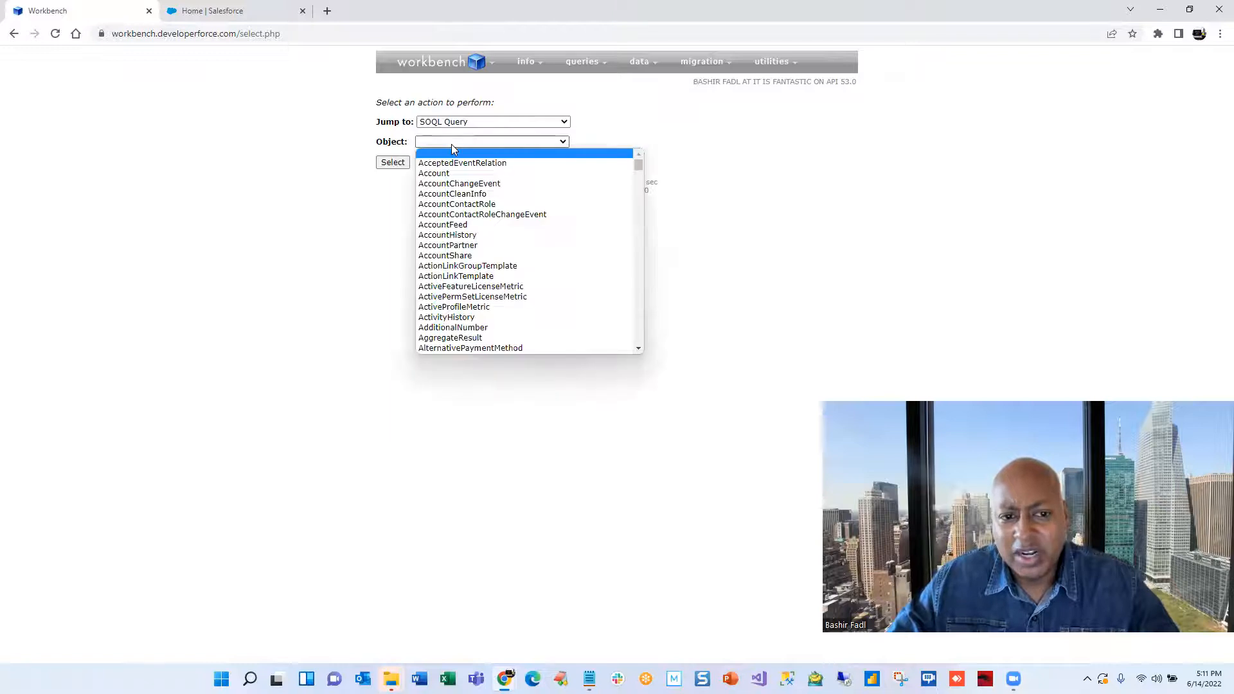
click(458, 176)
click(385, 164)
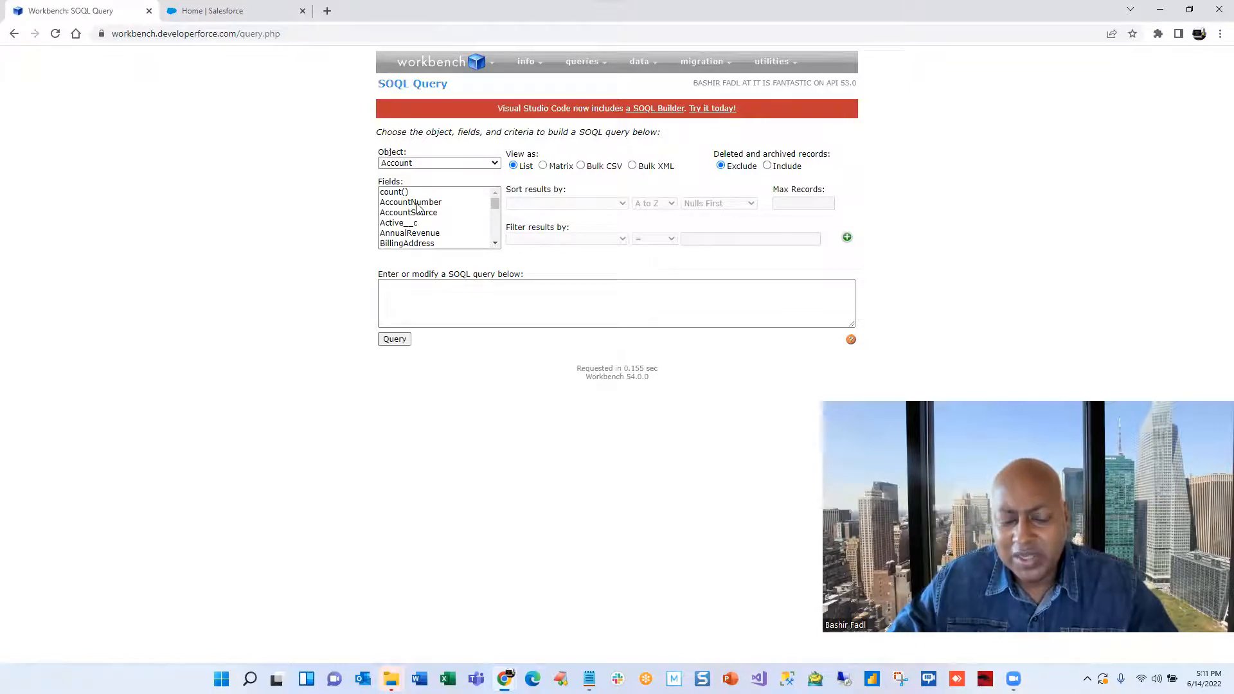
- Query the Account object for its AccountNumber field, and again for its AnnualRevenue field
click(382, 292)
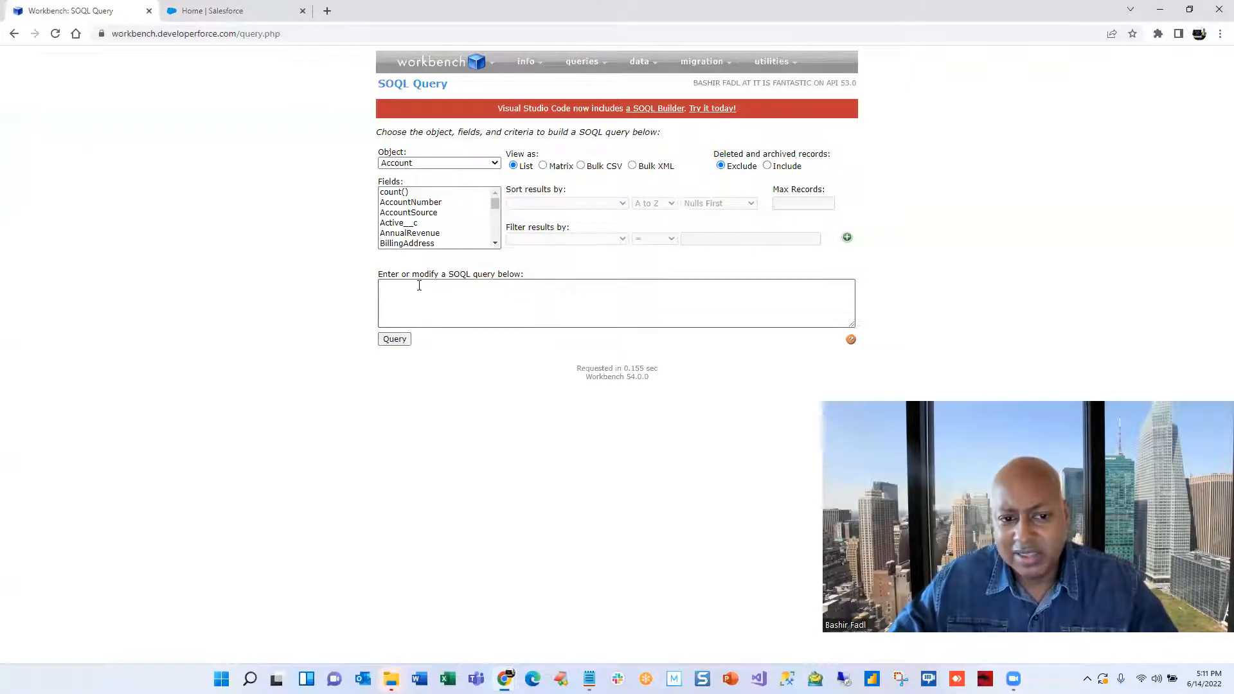
click(414, 204)
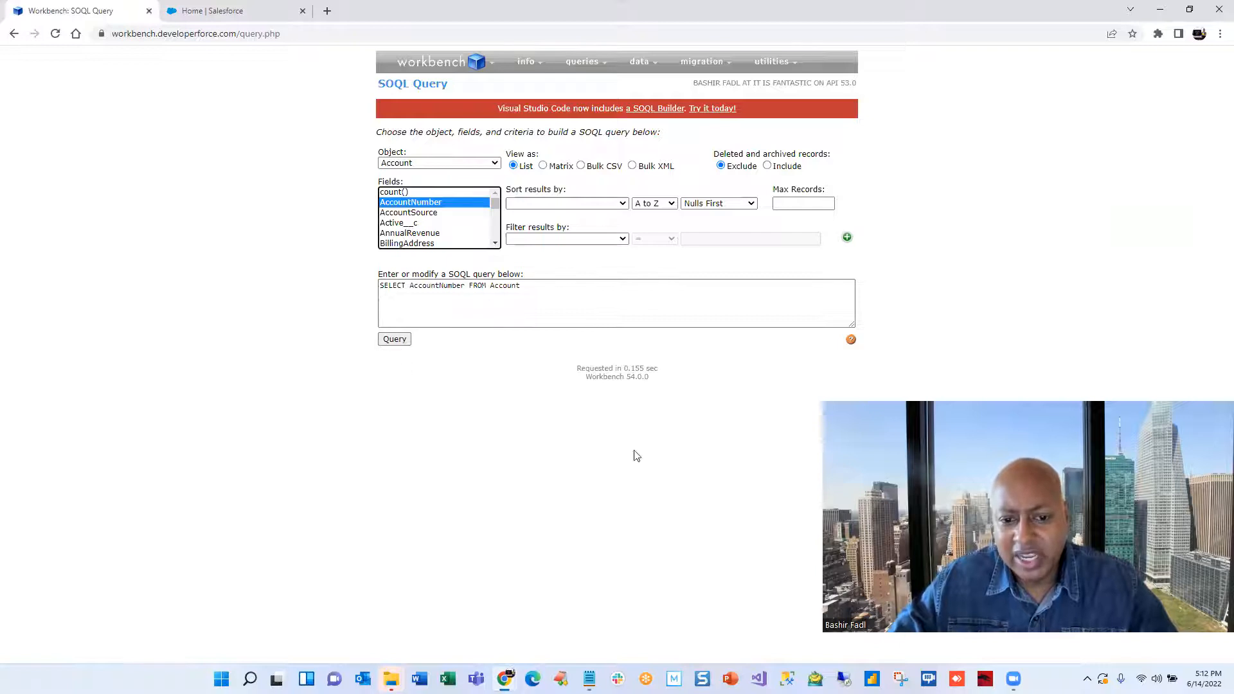
click(399, 342)
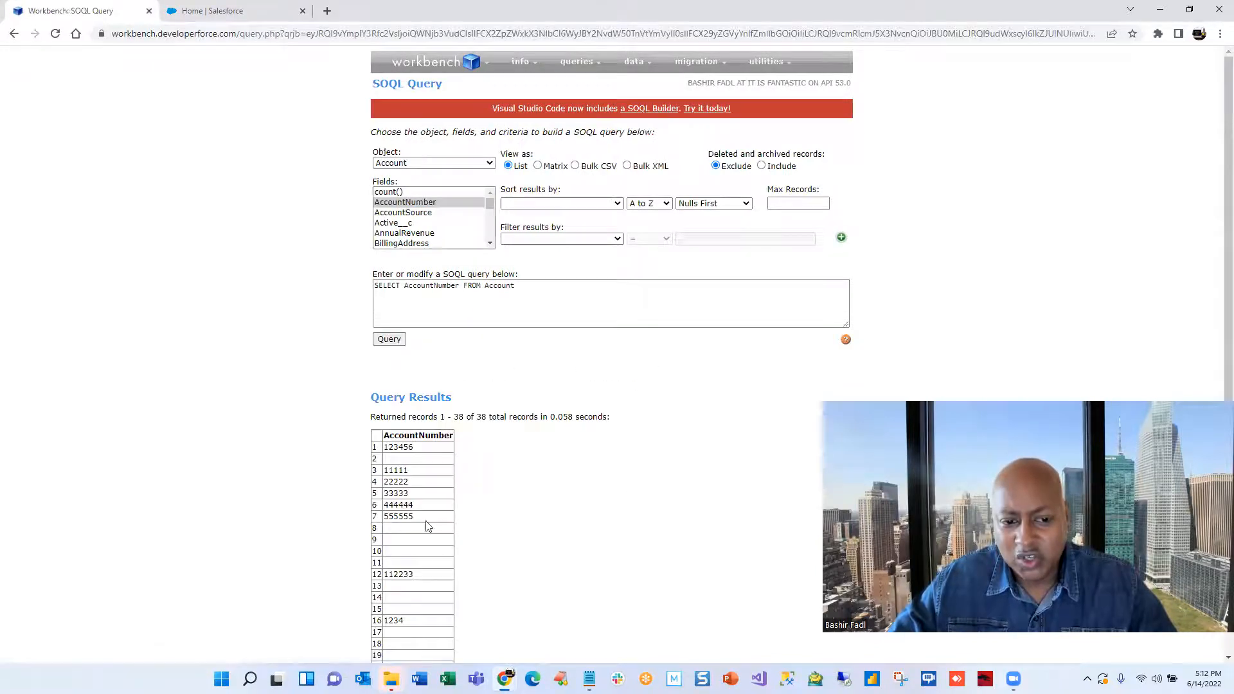
click(415, 233)
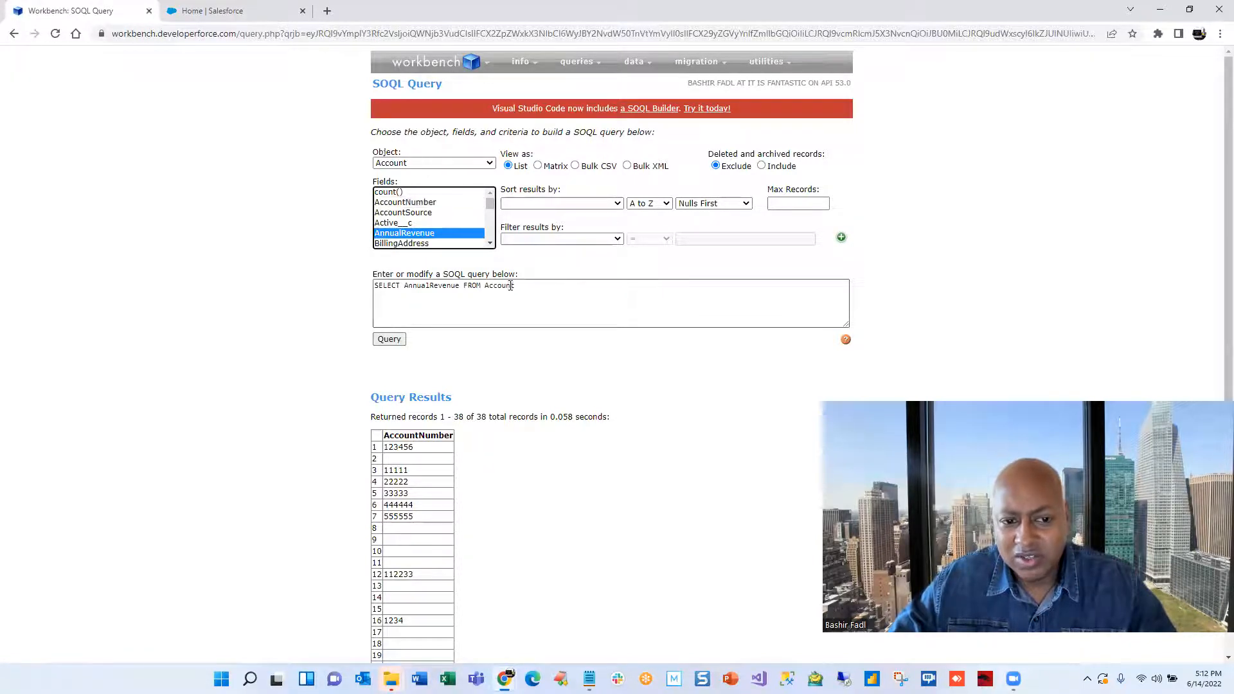
click(389, 340)
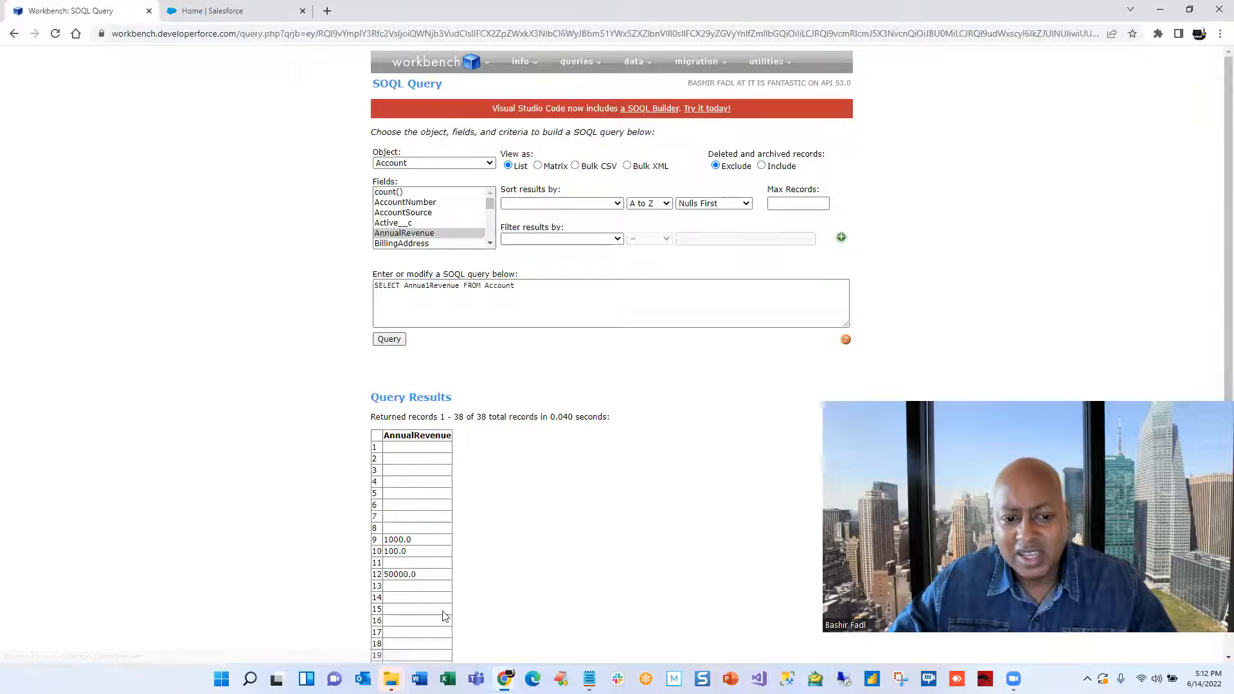
- Run the query "SELECT count(Name) FROM Account" using the count() field
click(388, 192)
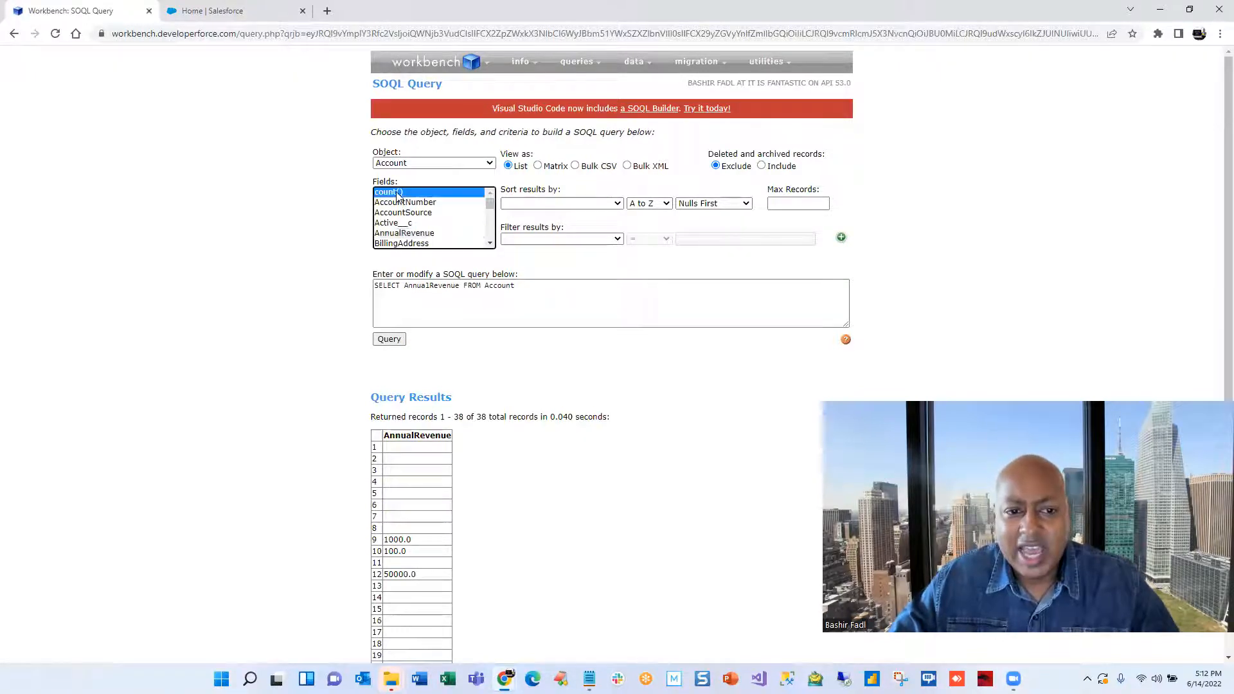
click(430, 286)
text(Name)
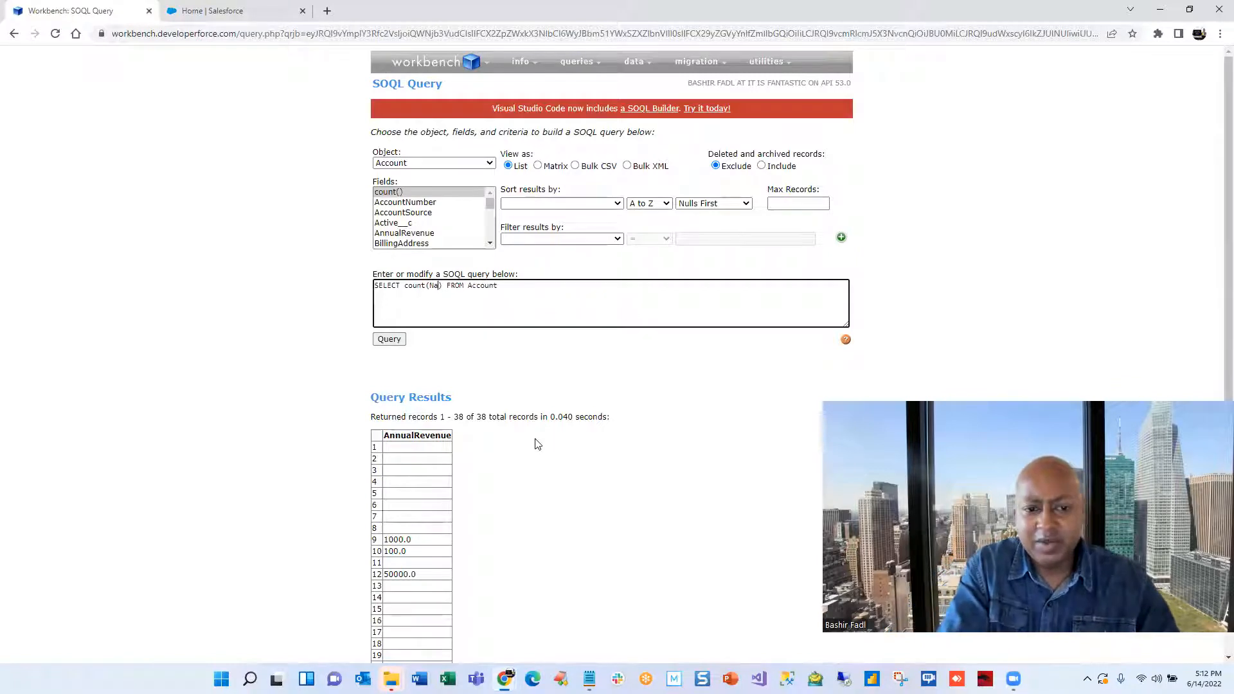
click(390, 339)
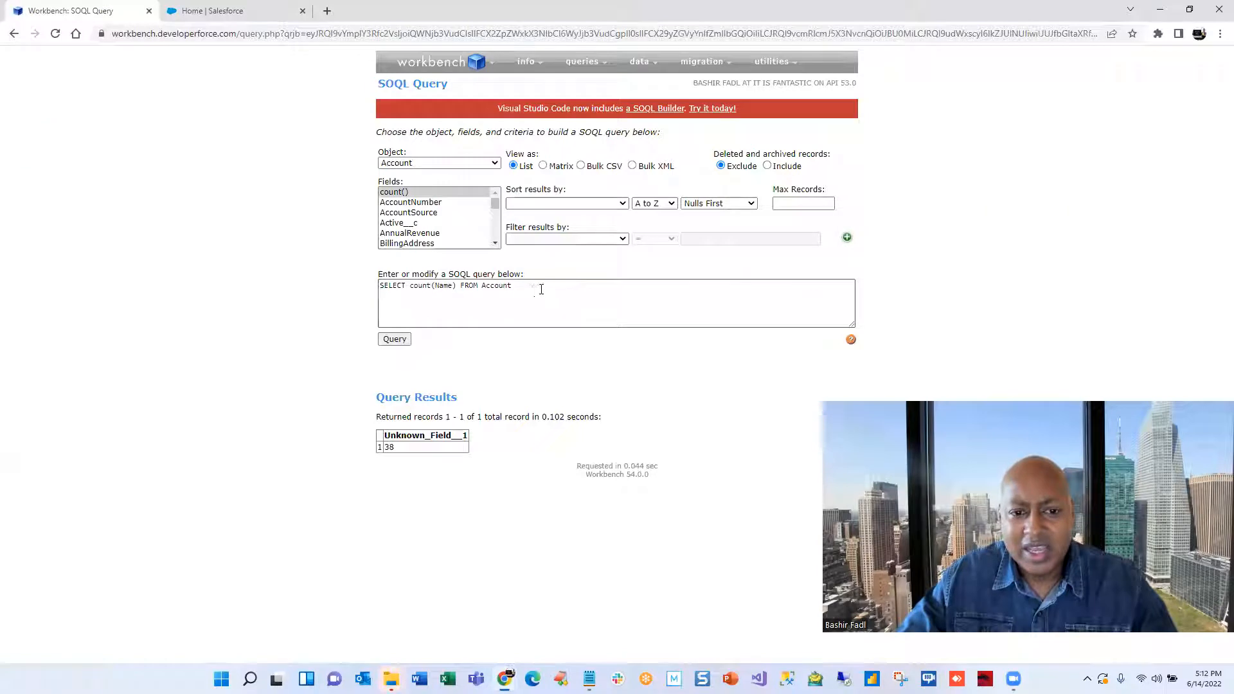
- Run "SELECT Name, Amount, StageName, CloseDate FROM opportunity" in Workbench and look through the returned records
drag(539, 287, 350, 291)
text(SELECT Name, Amount, StageName, CloseDate FROM opportunity)
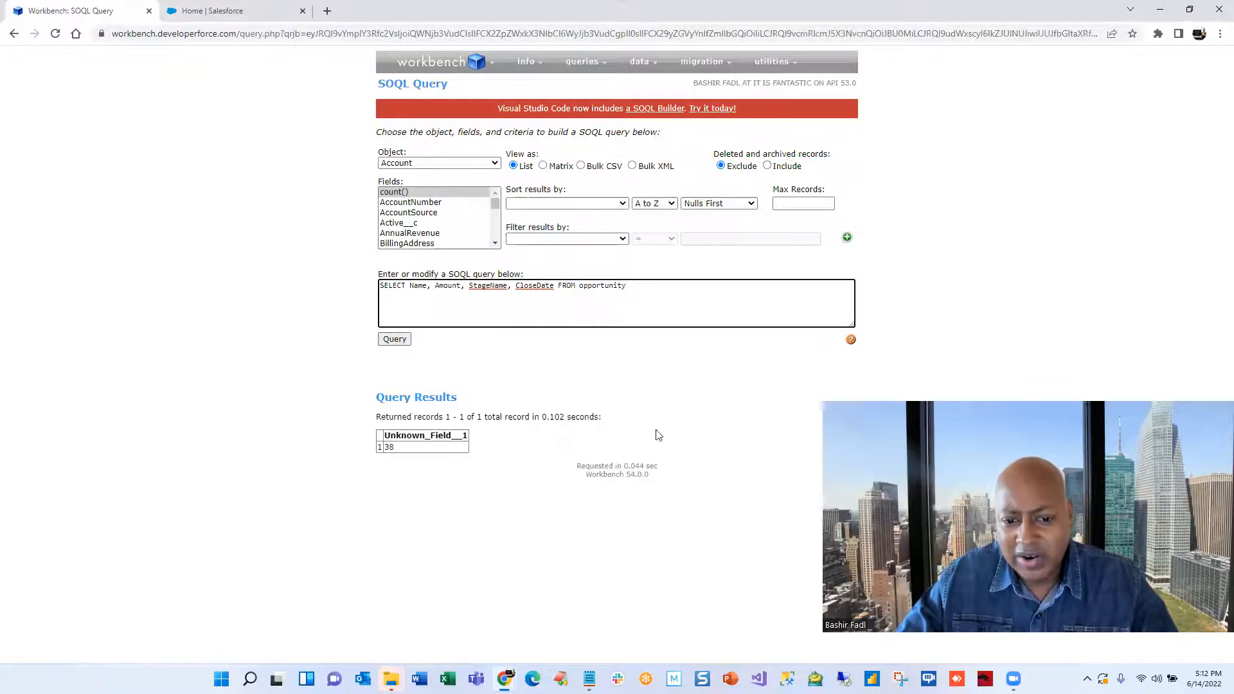
click(394, 339)
scroll(685, 456, down, 5)
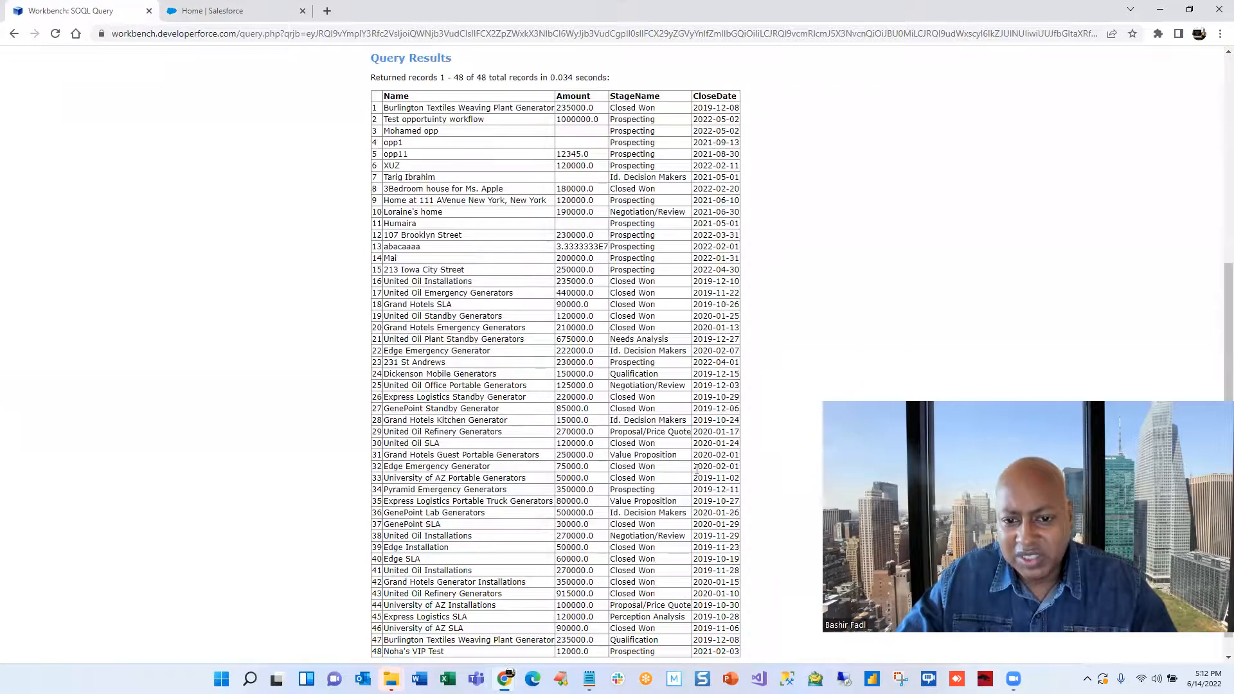
scroll(697, 469, up, 5)
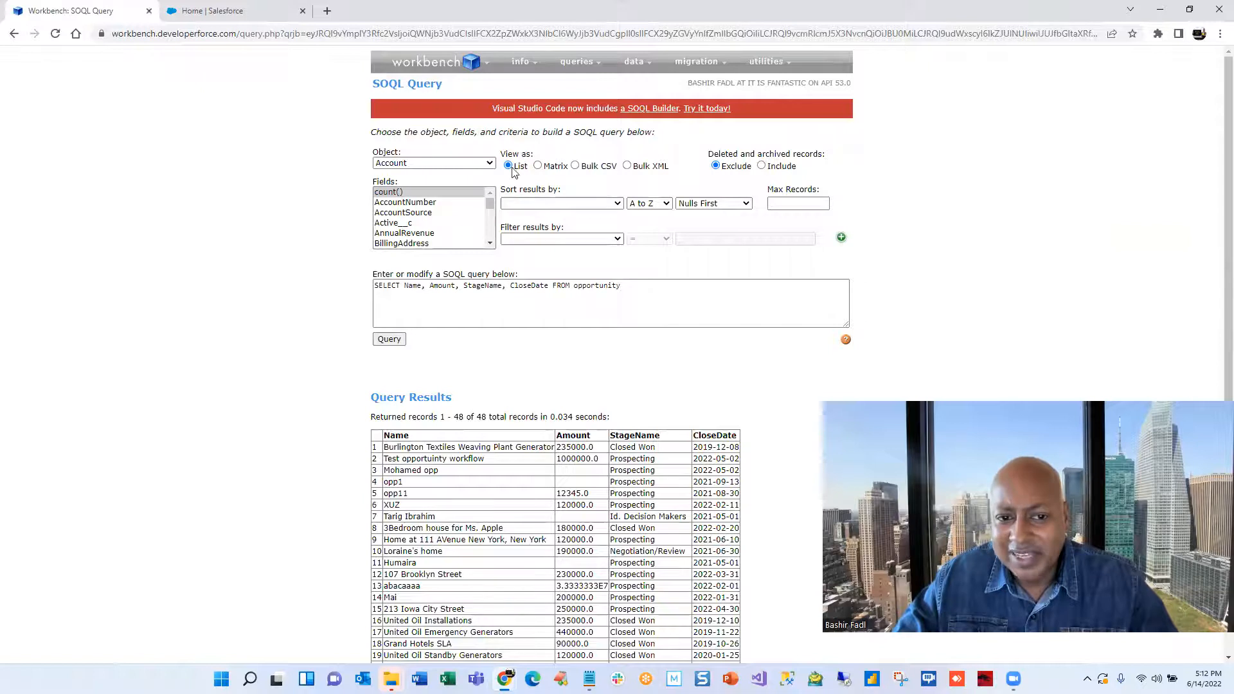
drag(426, 446, 637, 558)
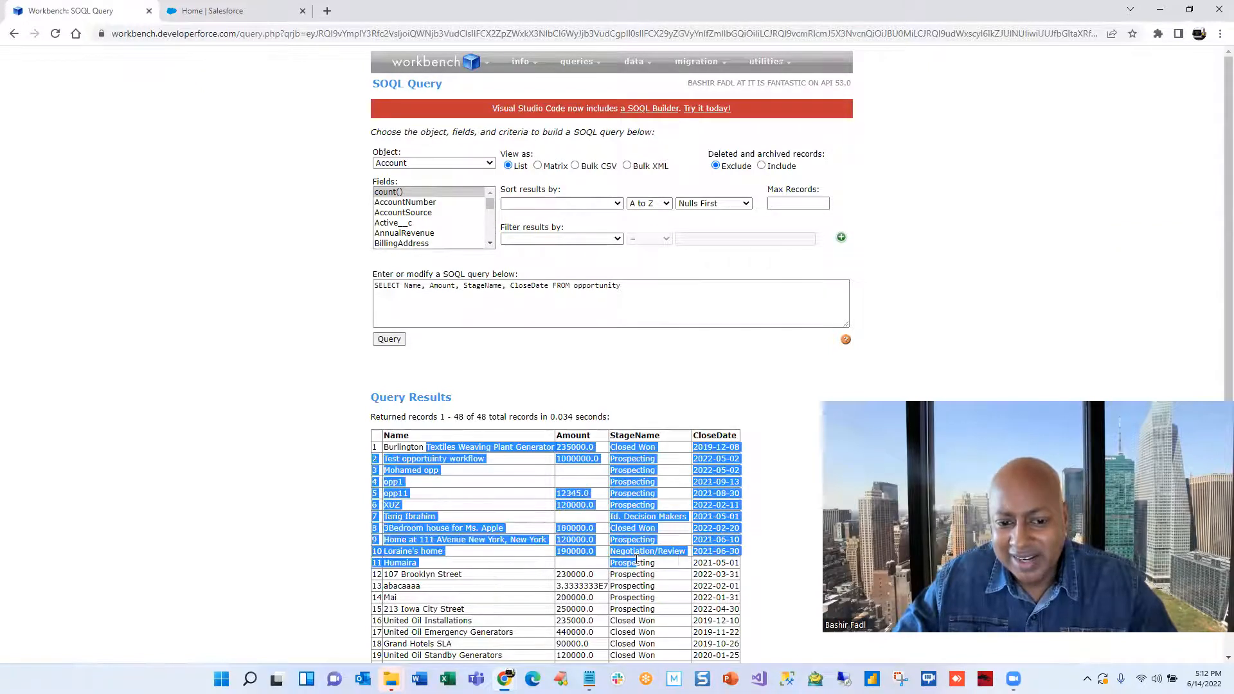
click(676, 434)
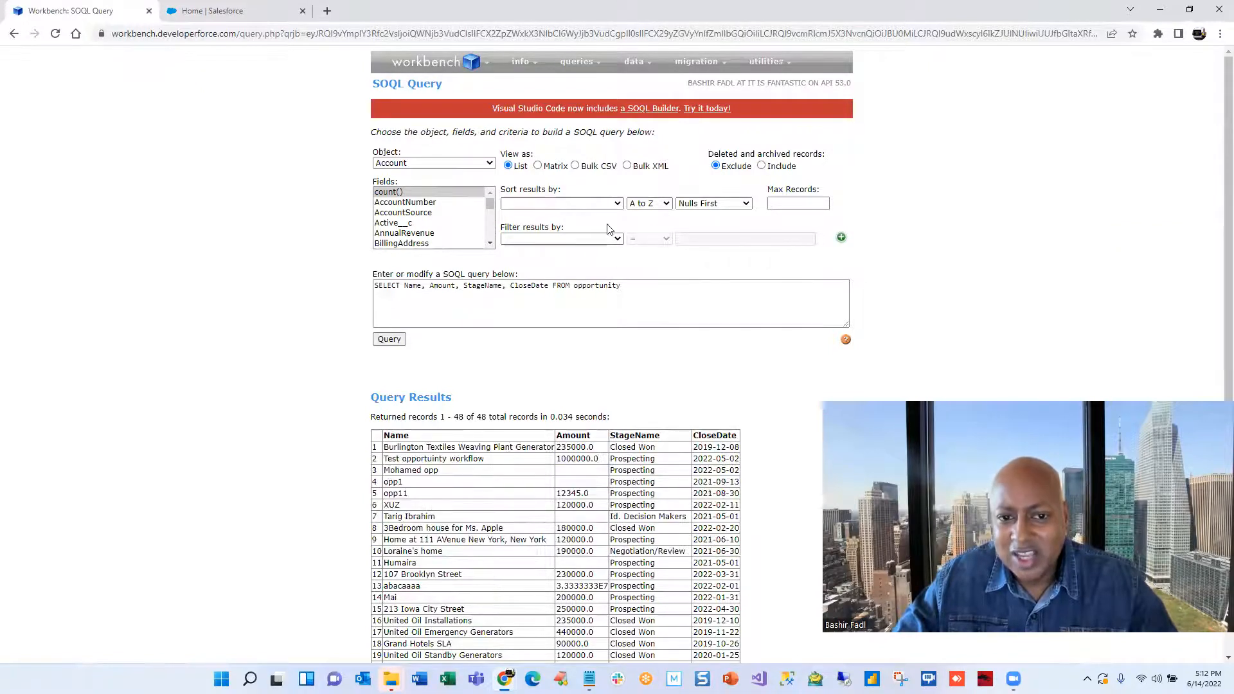
- Rerun the opportunity query as Bulk CSV, and open the batch's downloaded request file to check its query text
click(576, 166)
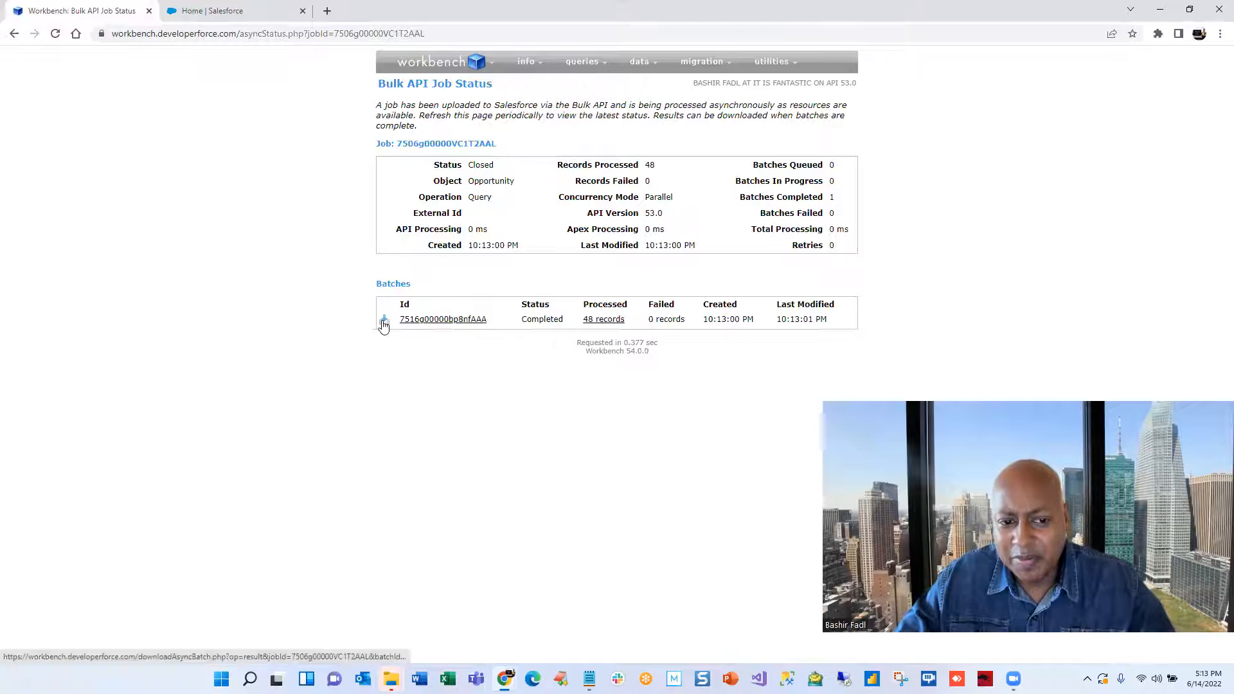
click(439, 320)
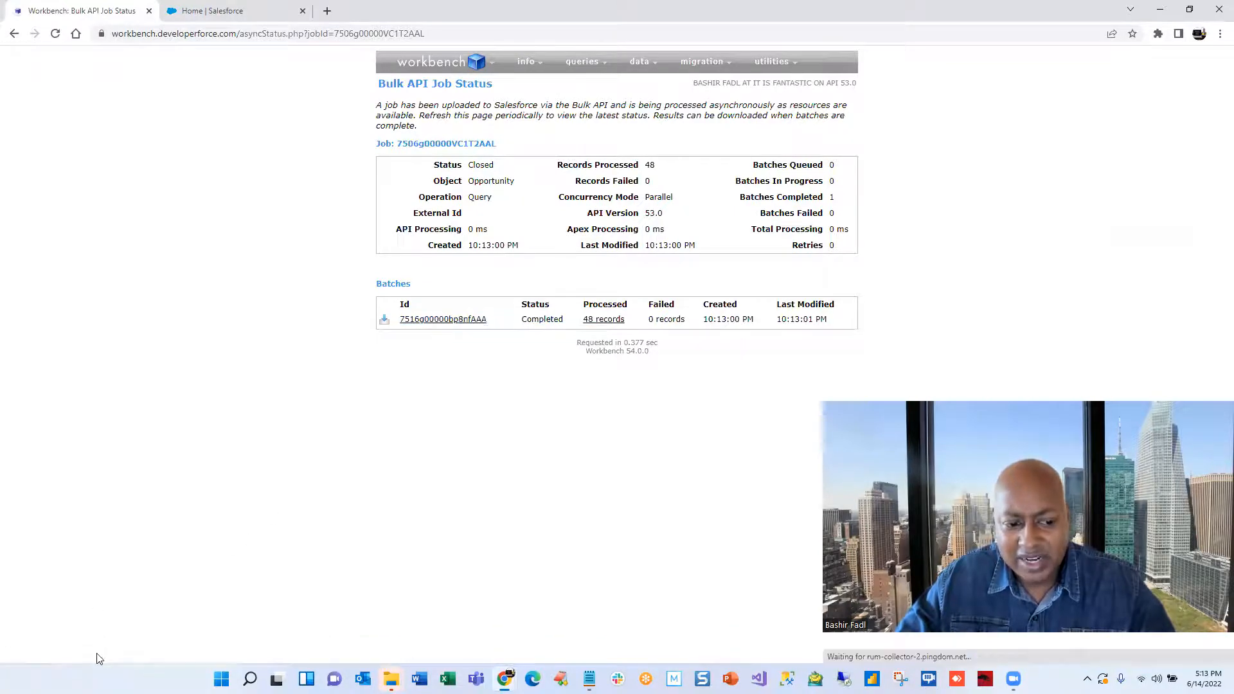
click(79, 649)
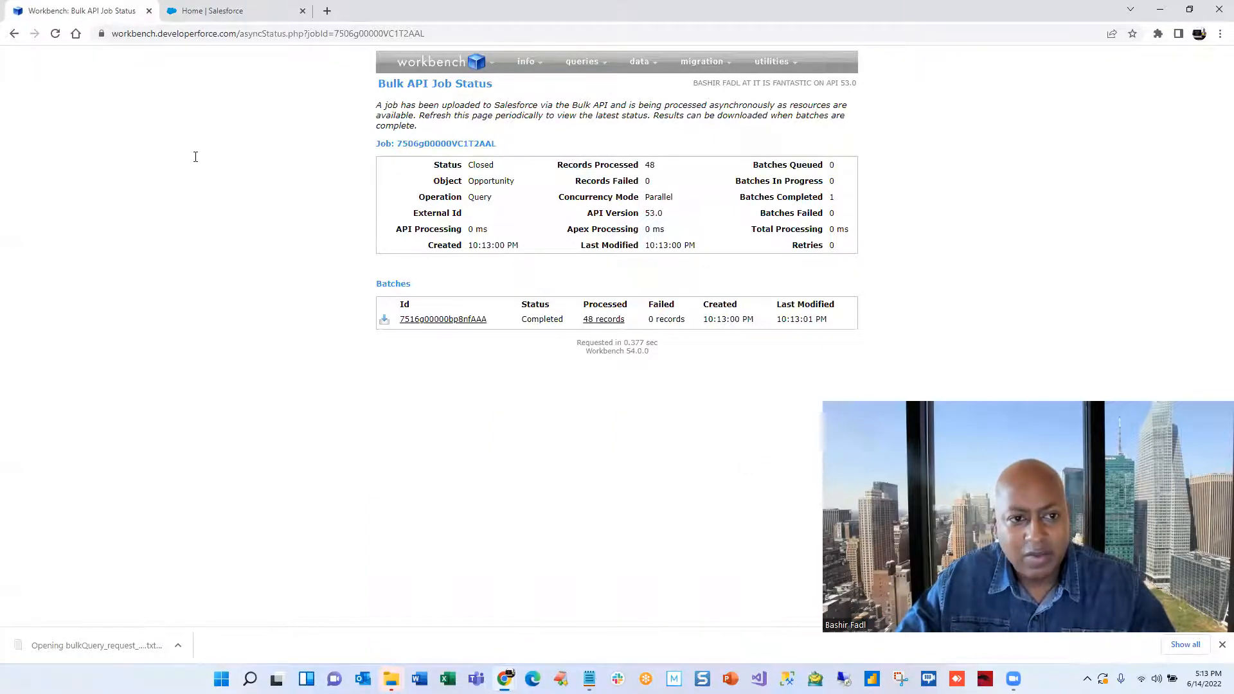
drag(435, 69, 33, 67)
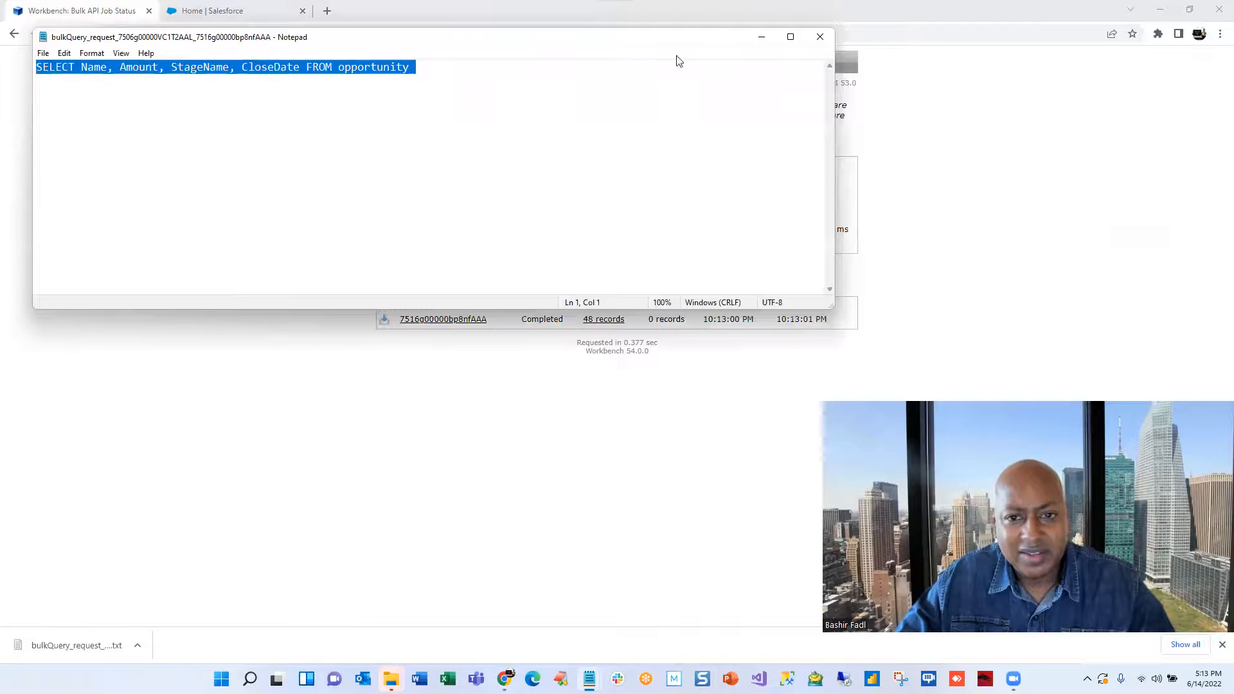
click(819, 36)
- Download the batch's result CSV, view it in Excel with all columns fitted to their contents, and close the workbook
click(384, 322)
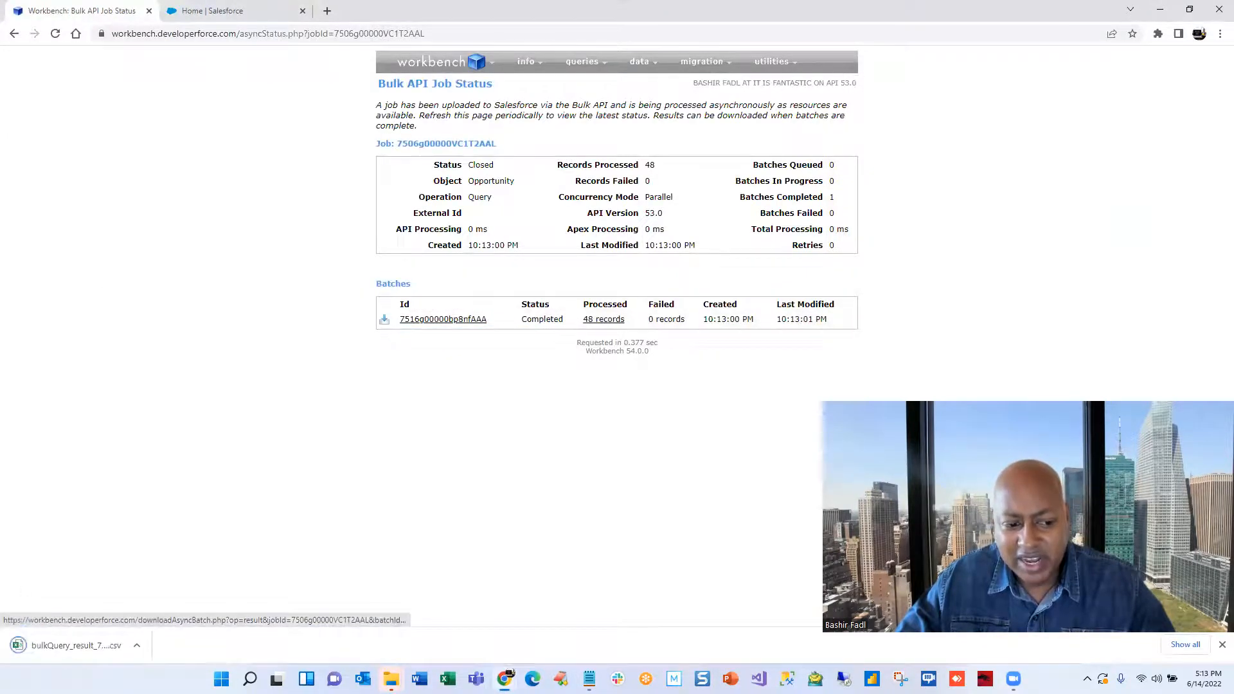
click(61, 650)
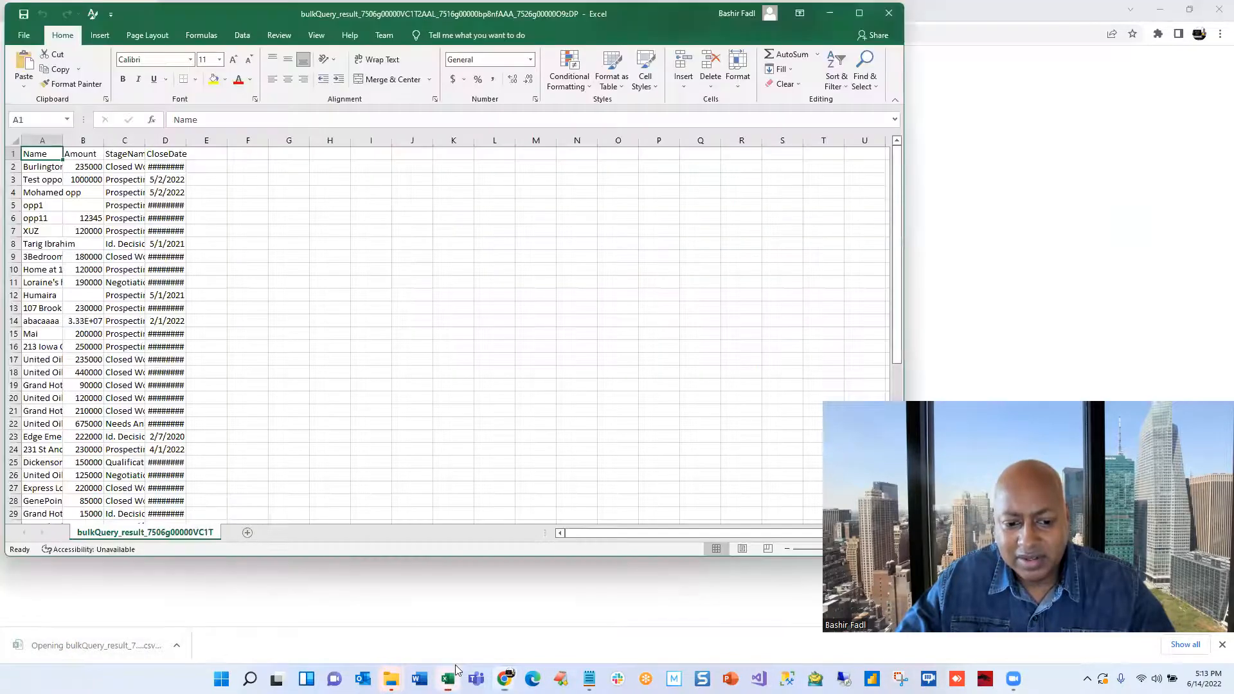
click(14, 140)
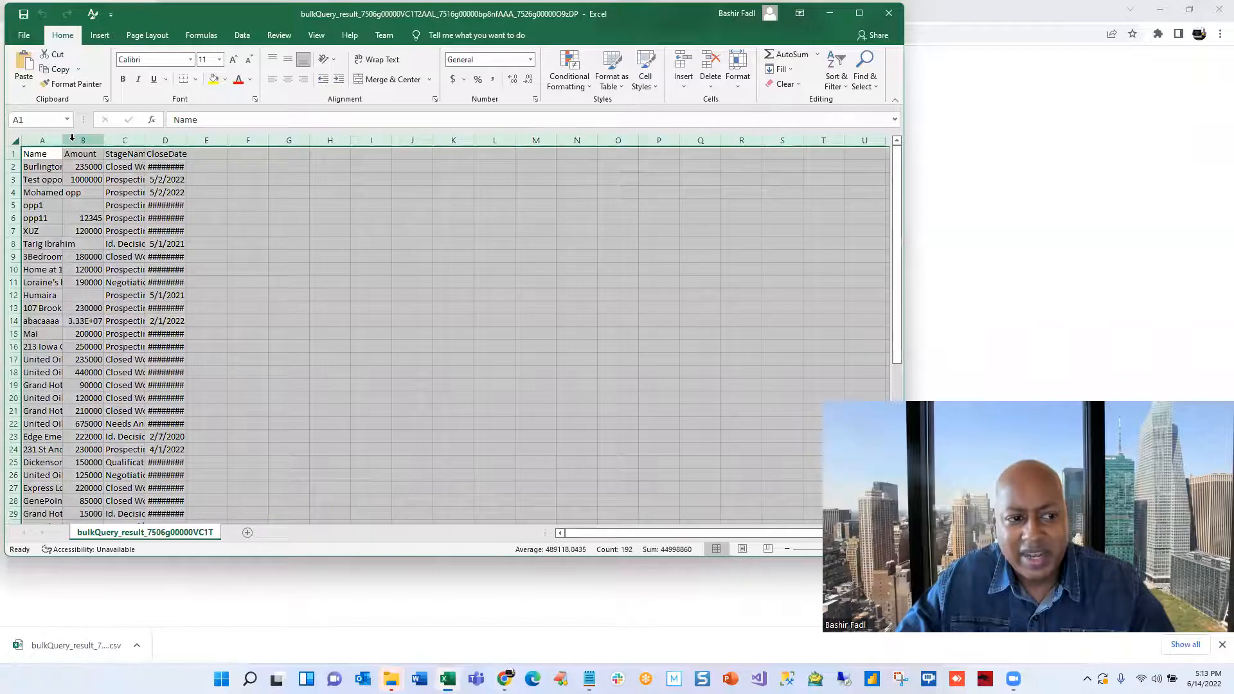
double_click(62, 140)
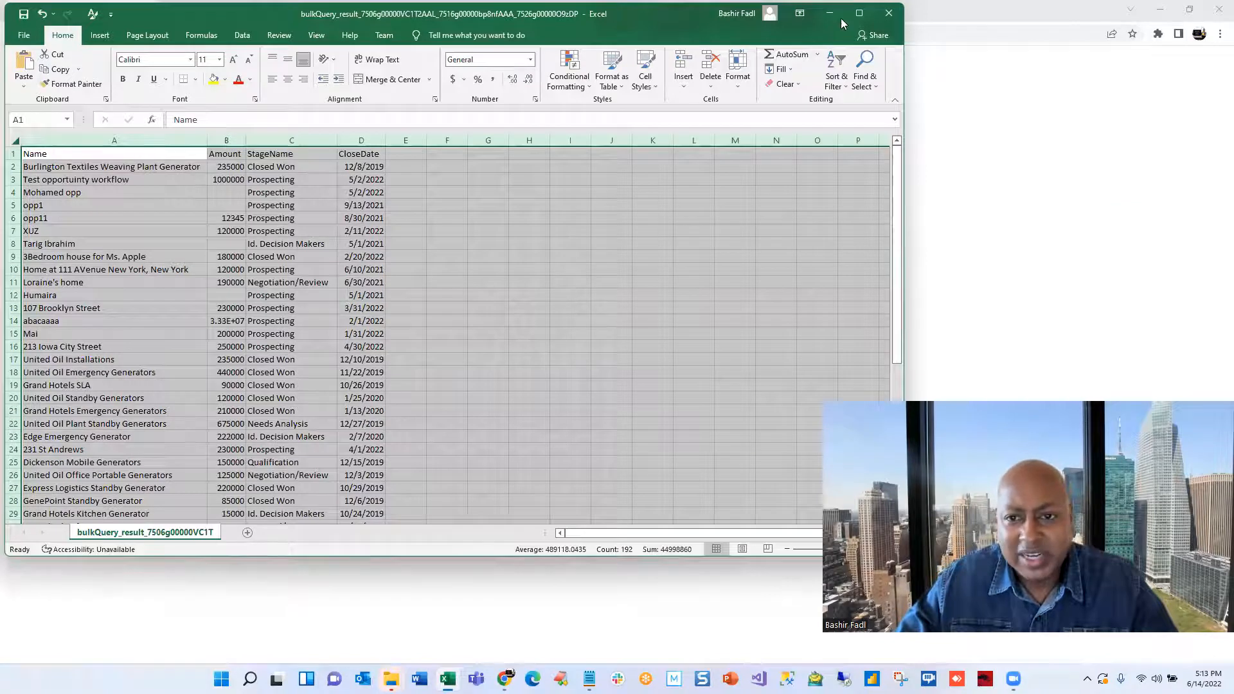
click(888, 13)
click(614, 354)
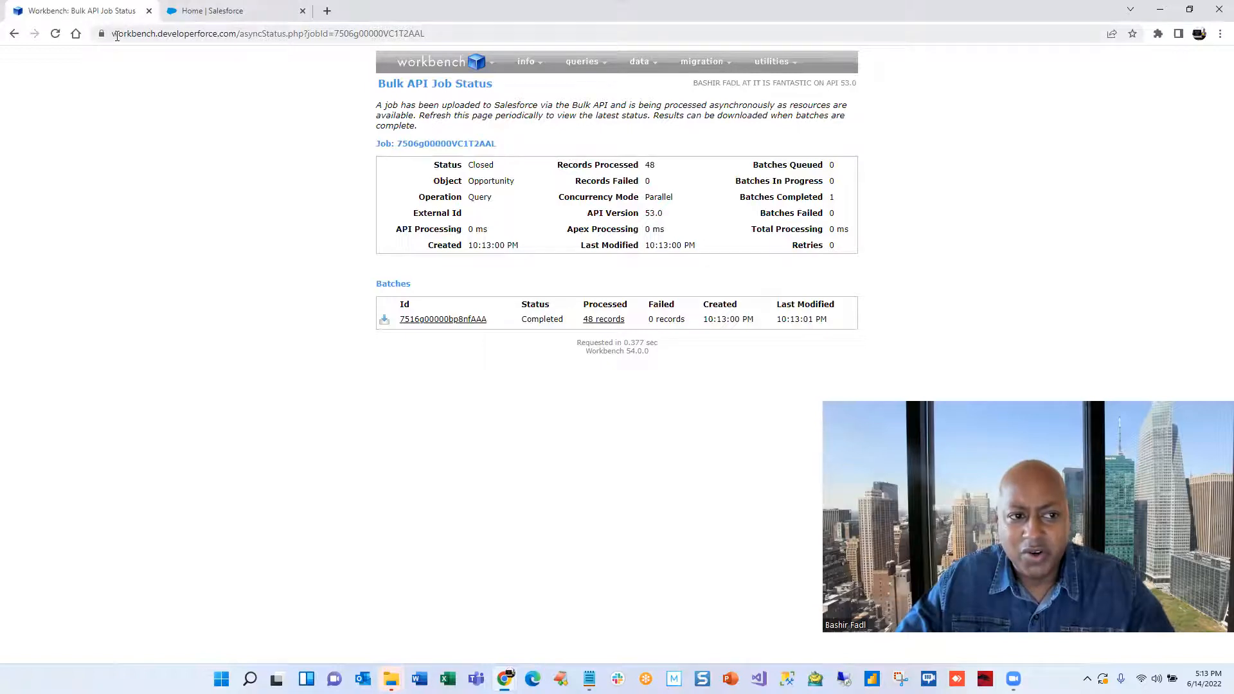
mouse_move(587, 61)
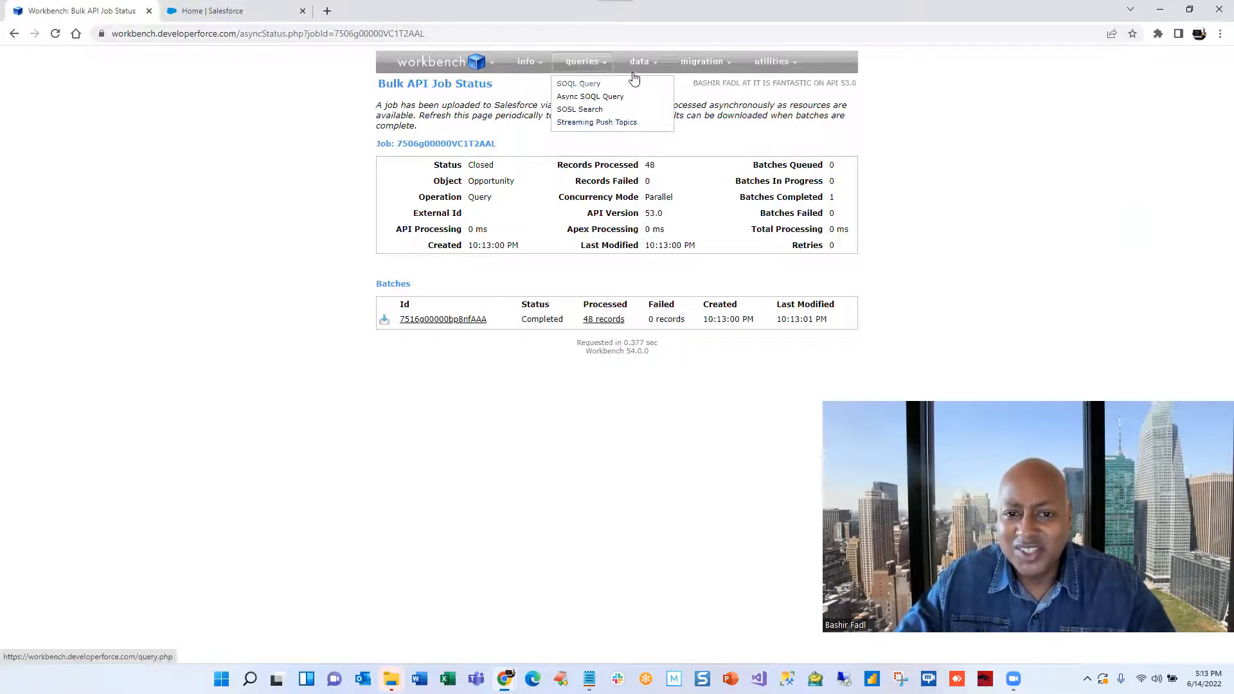
mouse_move(644, 61)
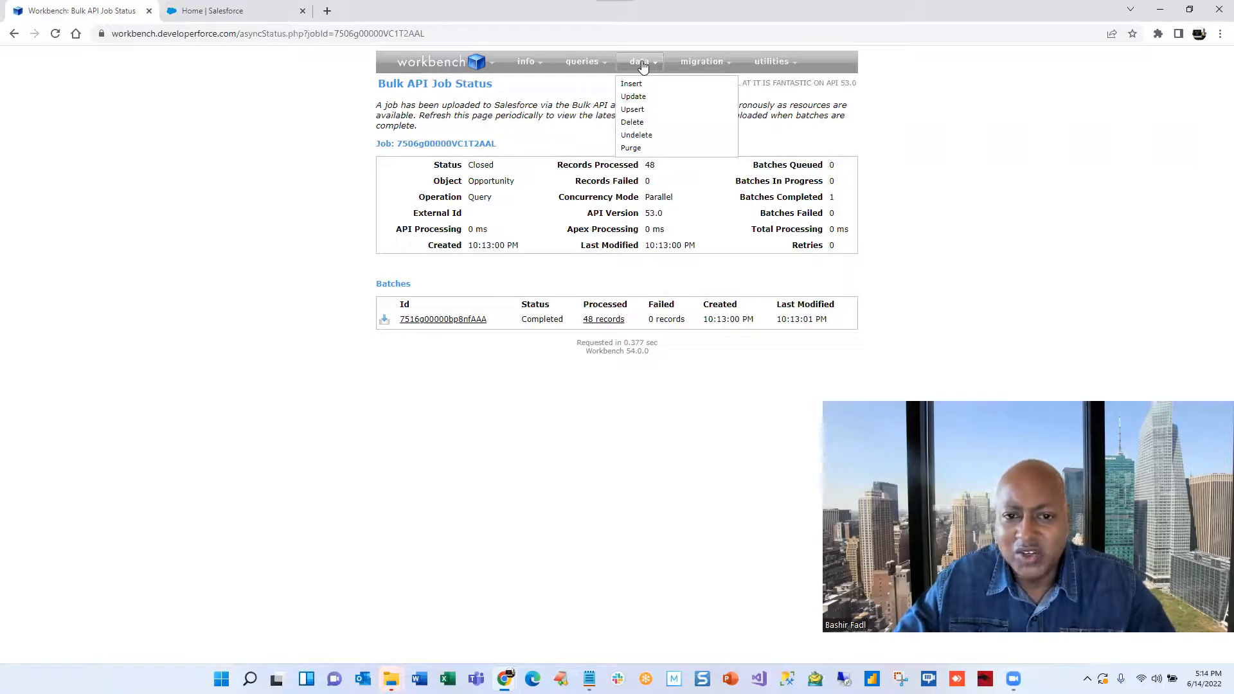
mouse_move(581, 65)
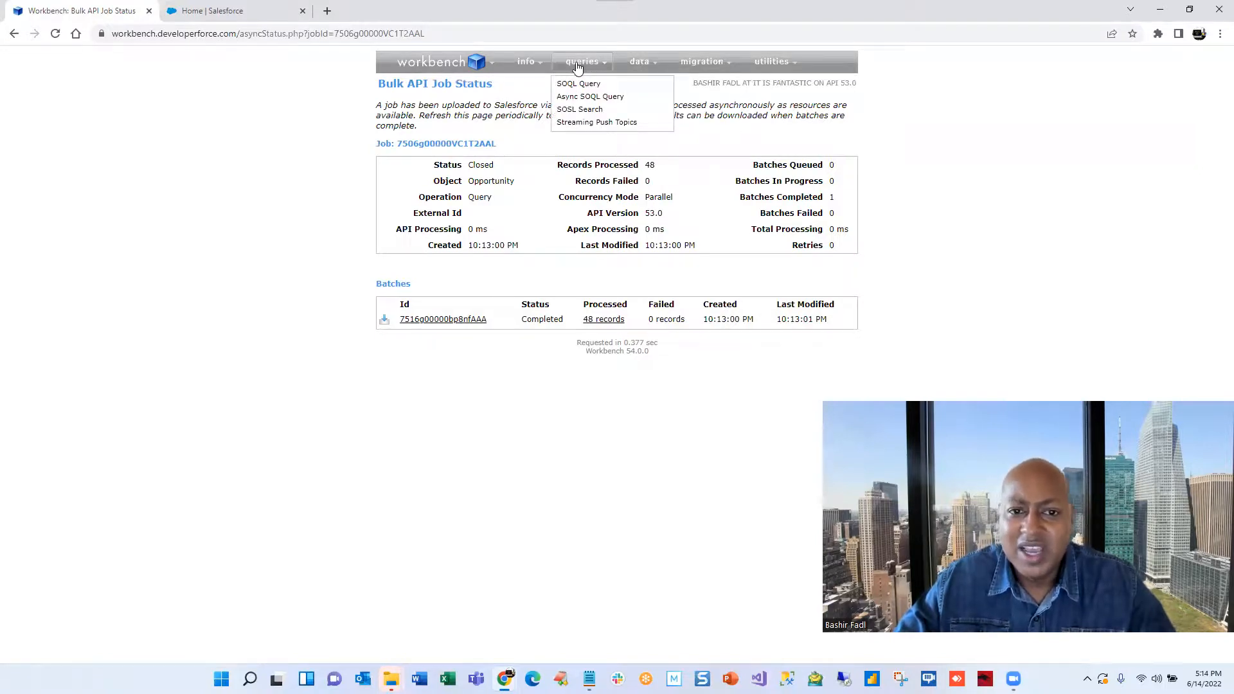
mouse_move(532, 69)
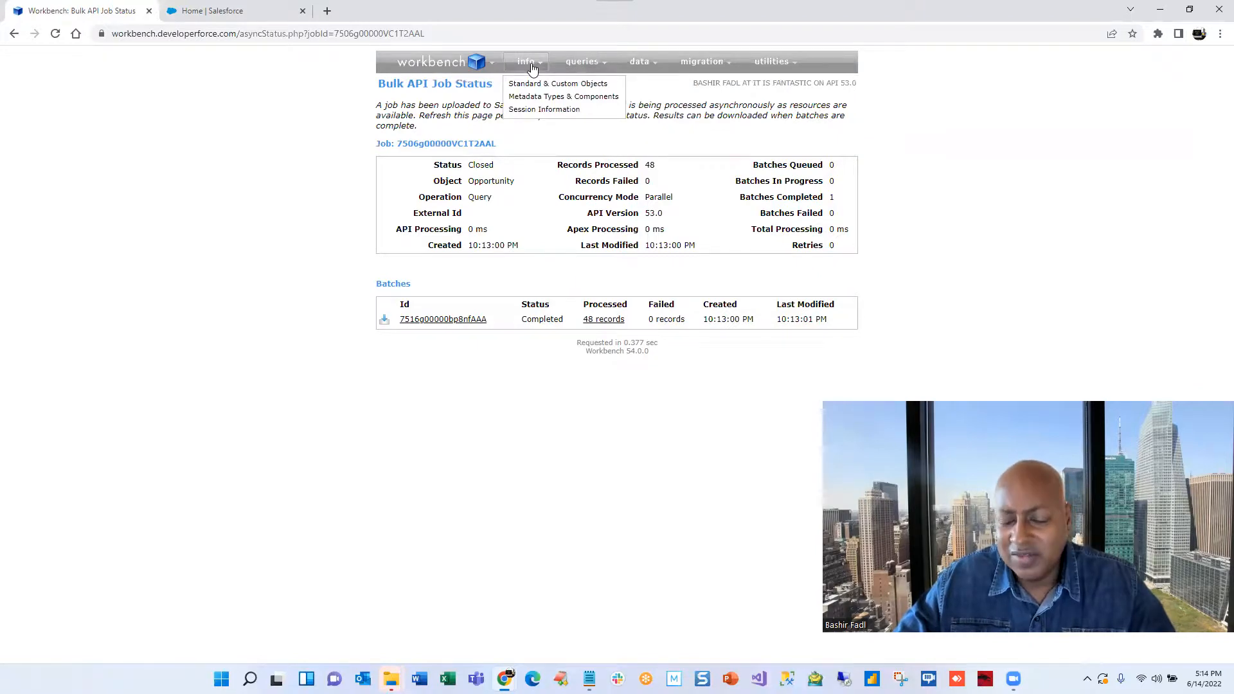